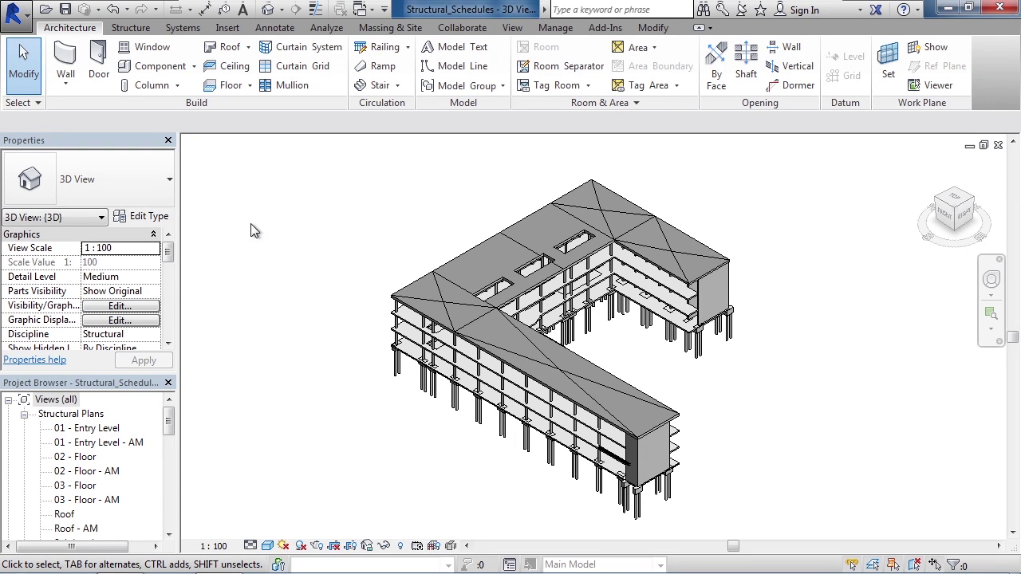
Expand Schedules/Quantities in the Project Browser to show the Concrete Beam Schedule.
left_click_drag(170, 423, 179, 486)
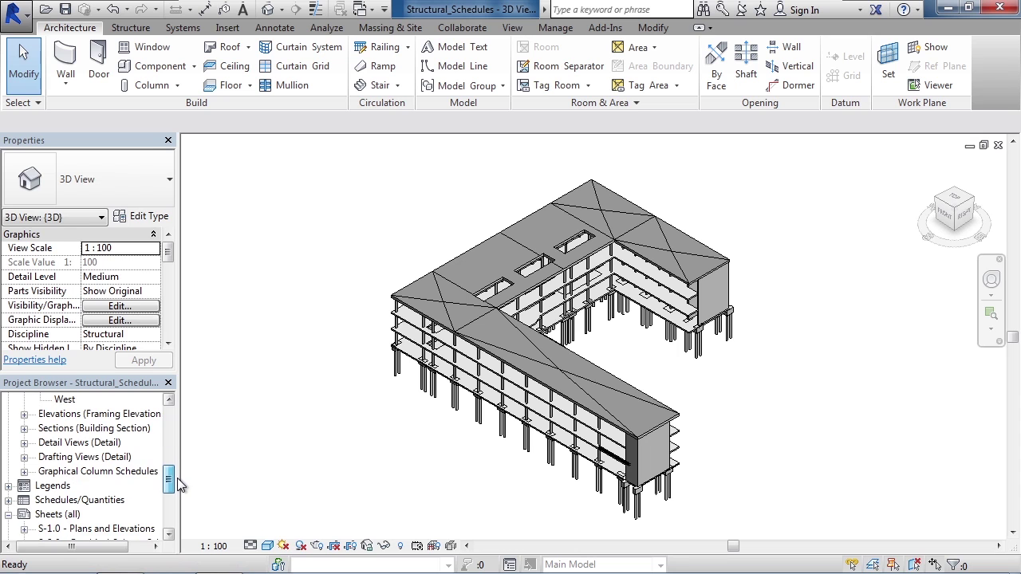
left_click(8, 500)
scroll(156, 448, "down", 1)
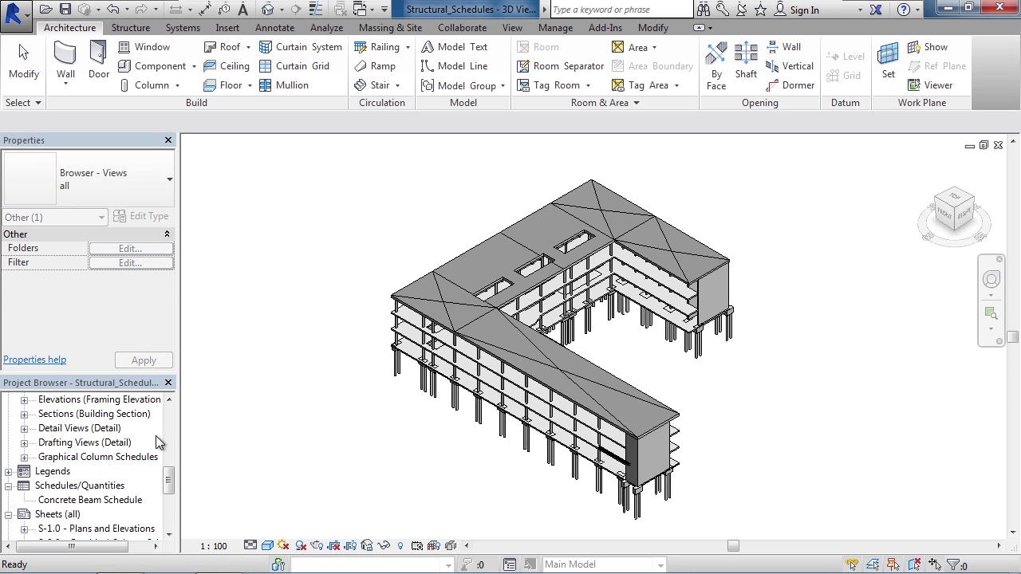
Open the Concrete Beam Schedule and scroll Properties to the Other section.
left_click(88, 503)
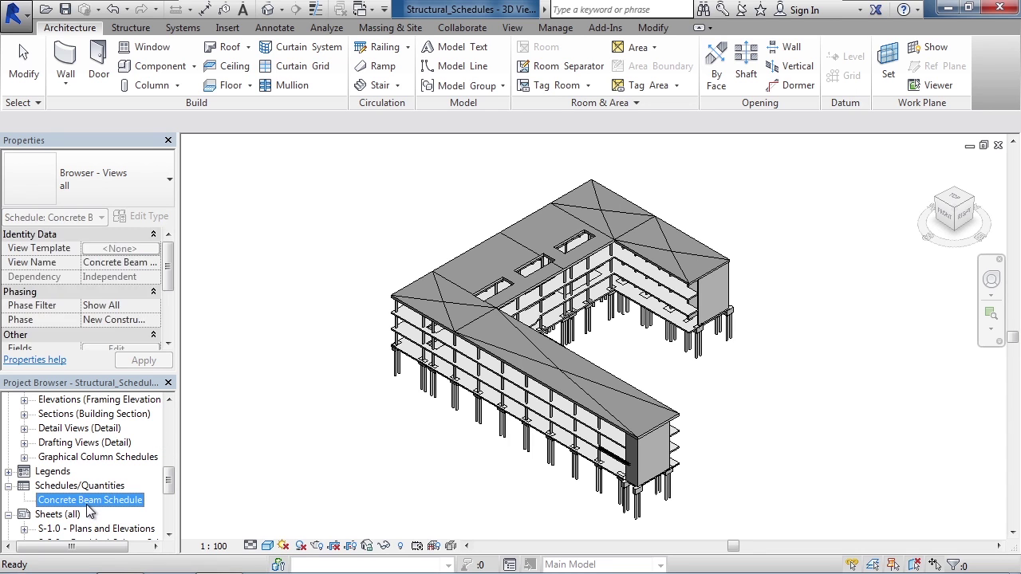
double_click(89, 500)
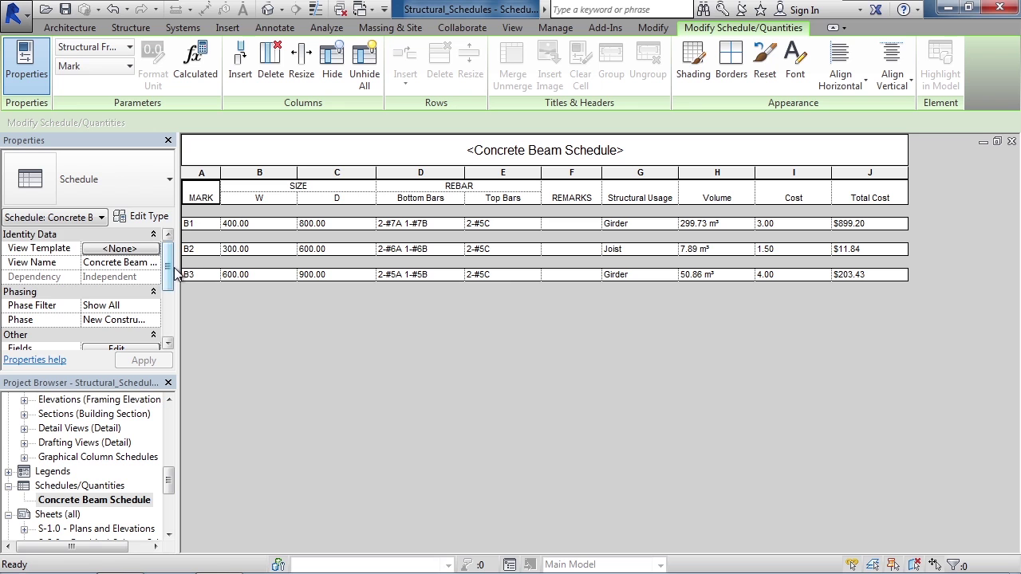
left_click_drag(168, 269, 168, 316)
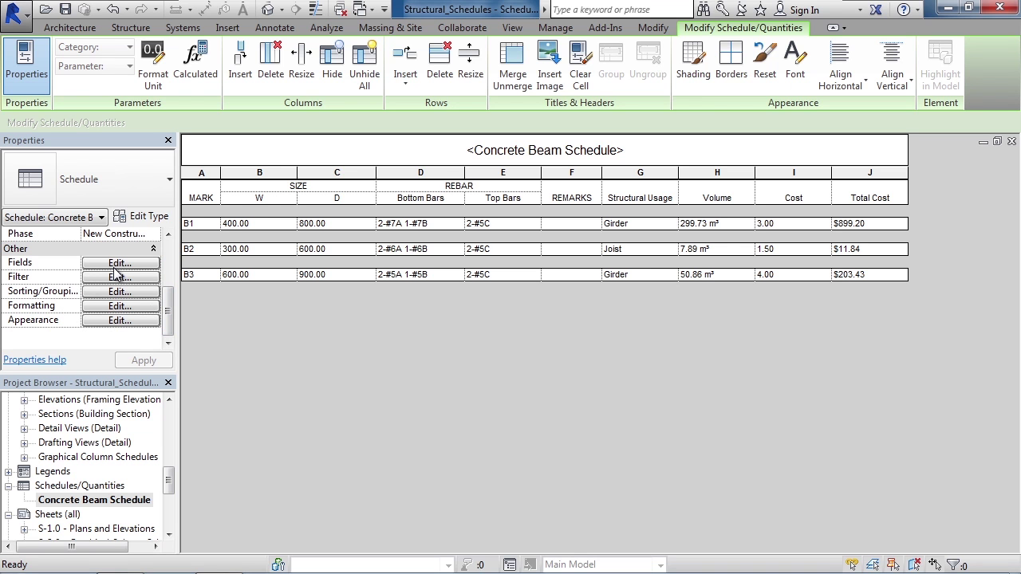
left_click(118, 264)
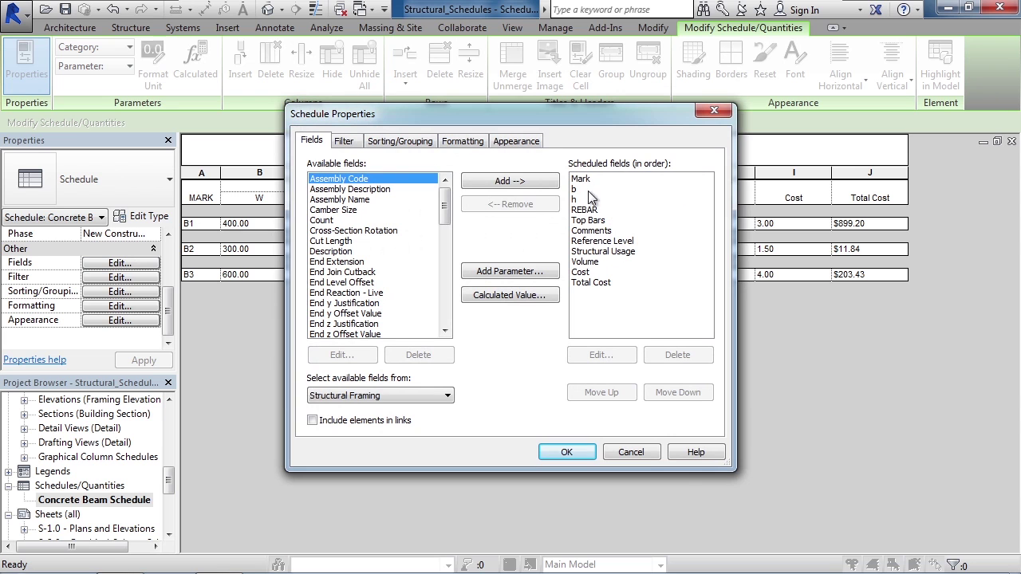
left_click(346, 143)
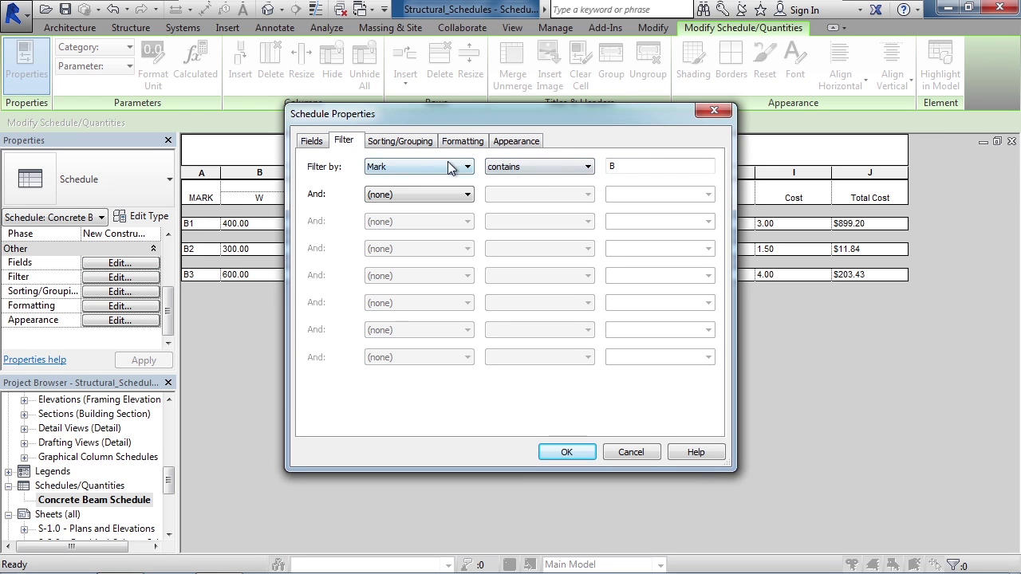
left_click(410, 147)
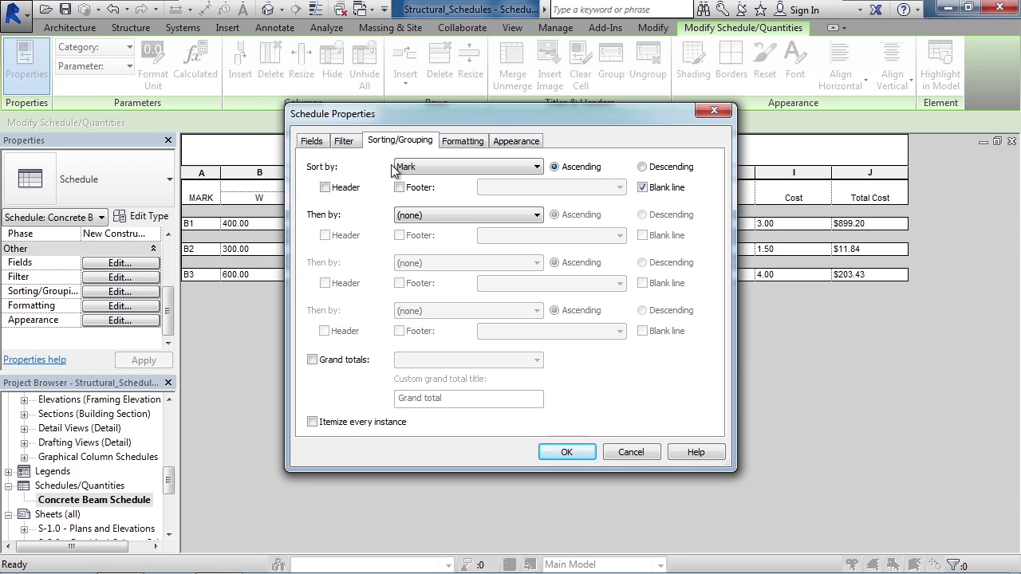
left_click(465, 147)
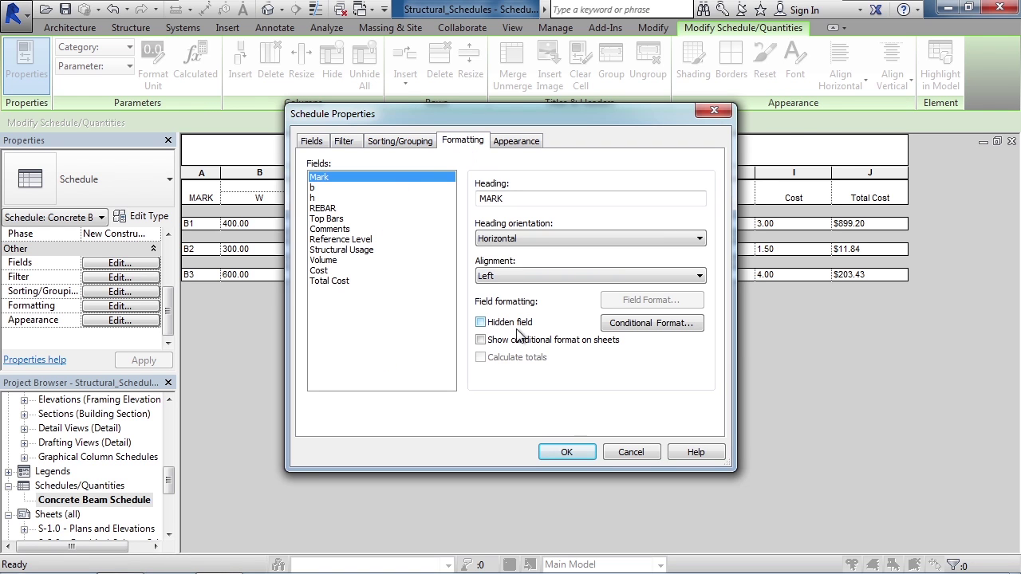
left_click(504, 144)
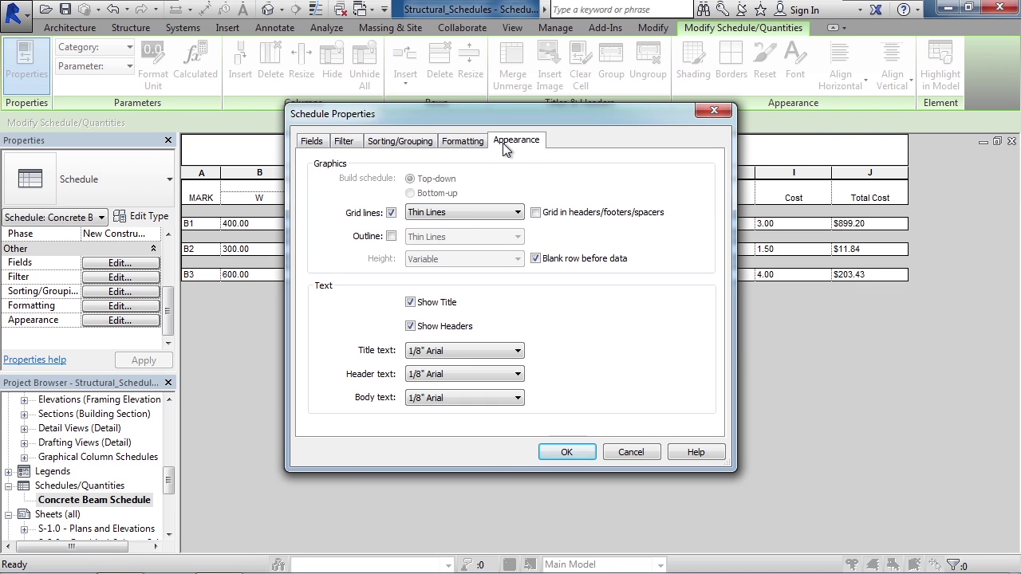
left_click(575, 453)
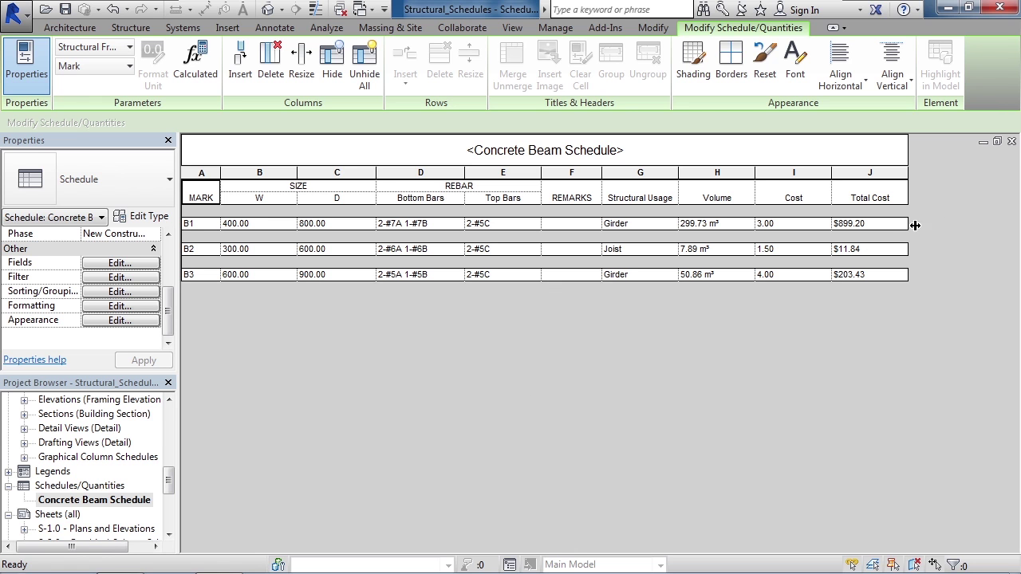
Close the Concrete Beam Schedule and bring up the View tab's Schedules menu.
left_click(1012, 142)
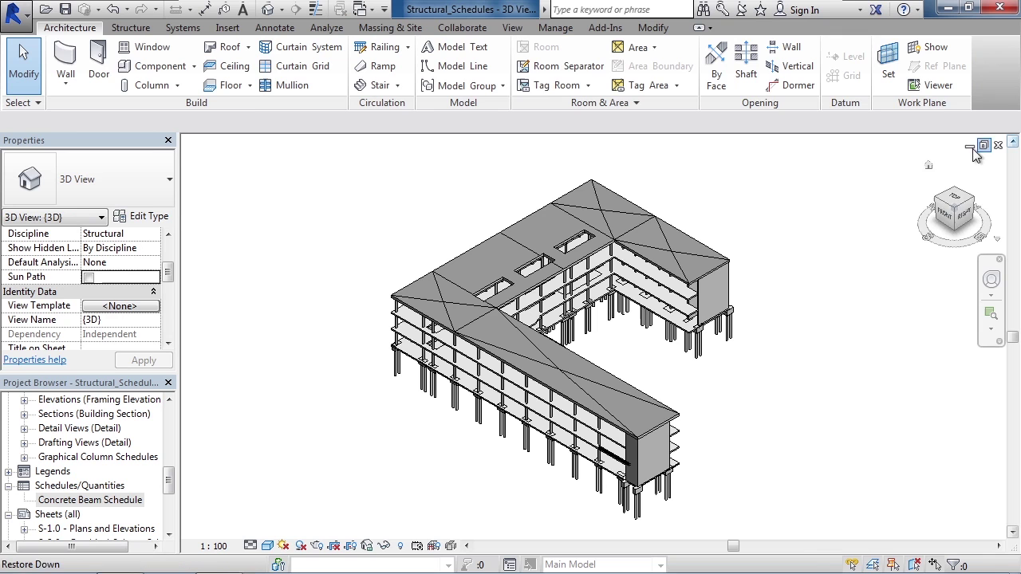
left_click(512, 28)
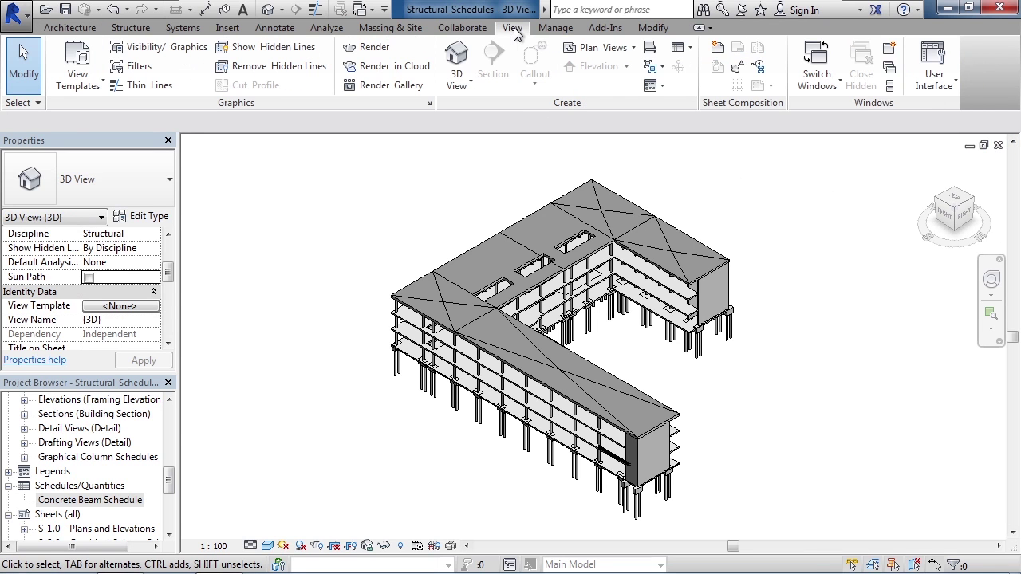
left_click(691, 48)
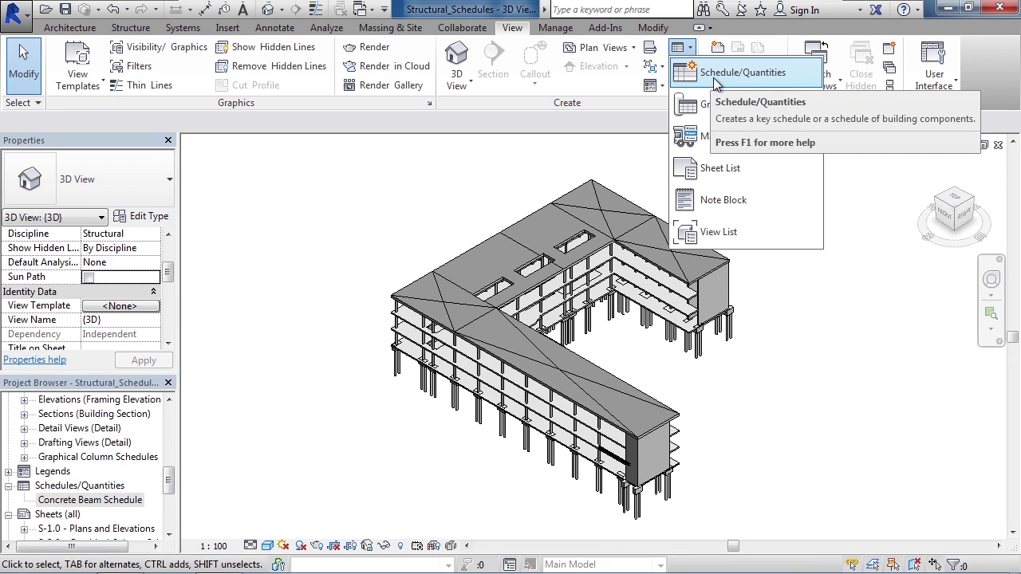
Create a new schedule for the Structural Framing category, keeping the Structure discipline filter.
left_click(722, 74)
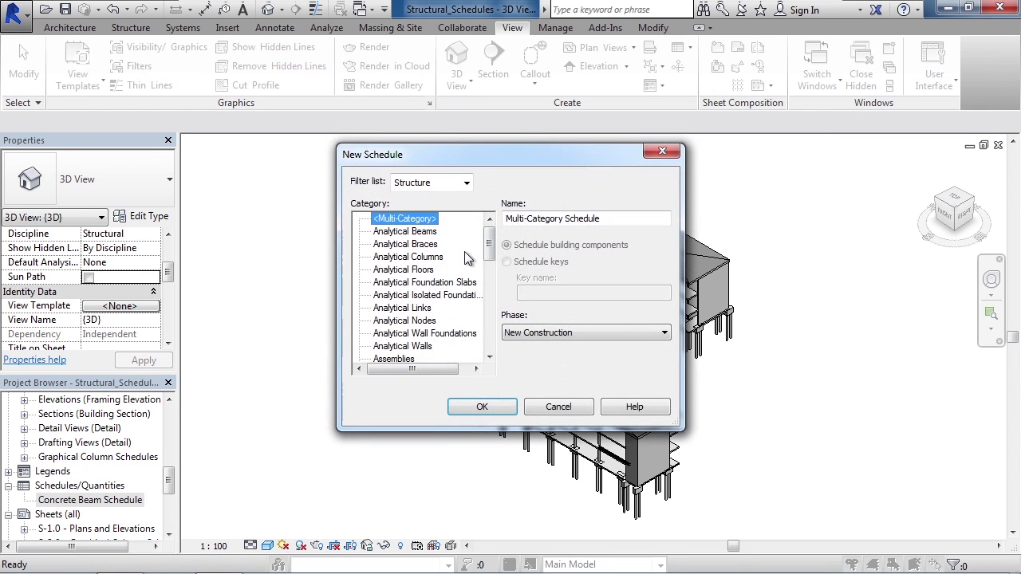
left_click(467, 183)
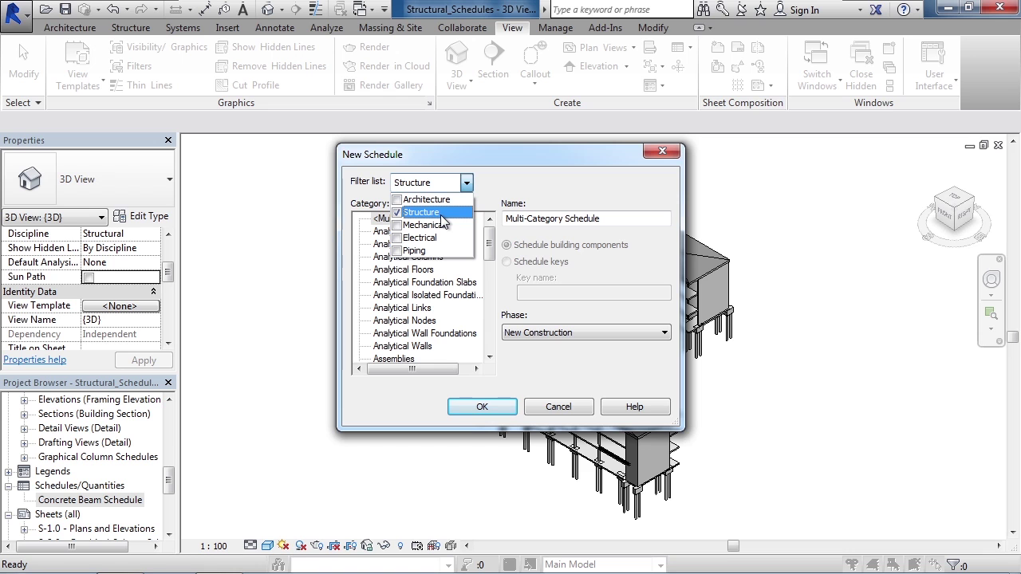
left_click(522, 181)
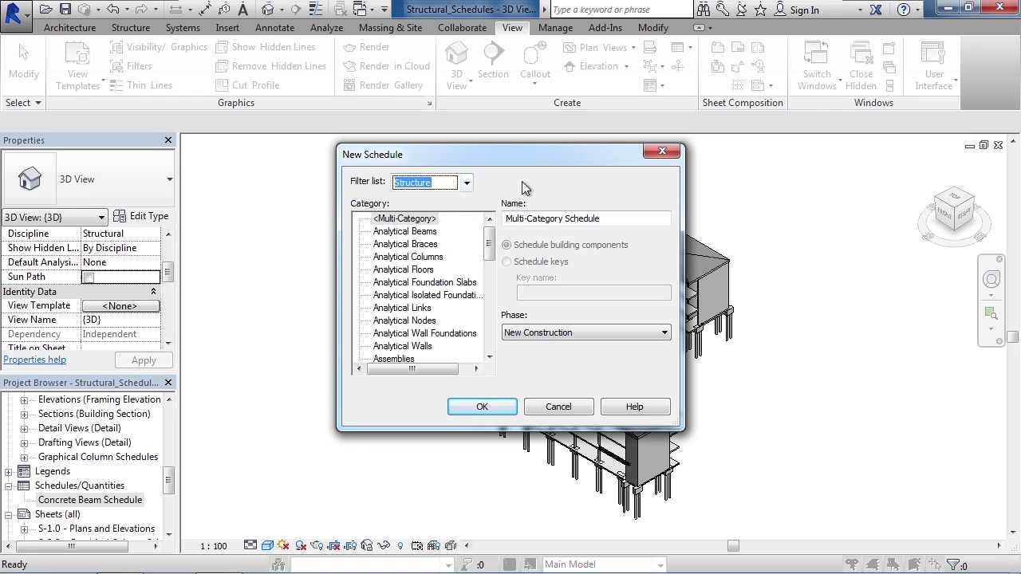
left_click_drag(491, 245, 511, 316)
left_click(416, 335)
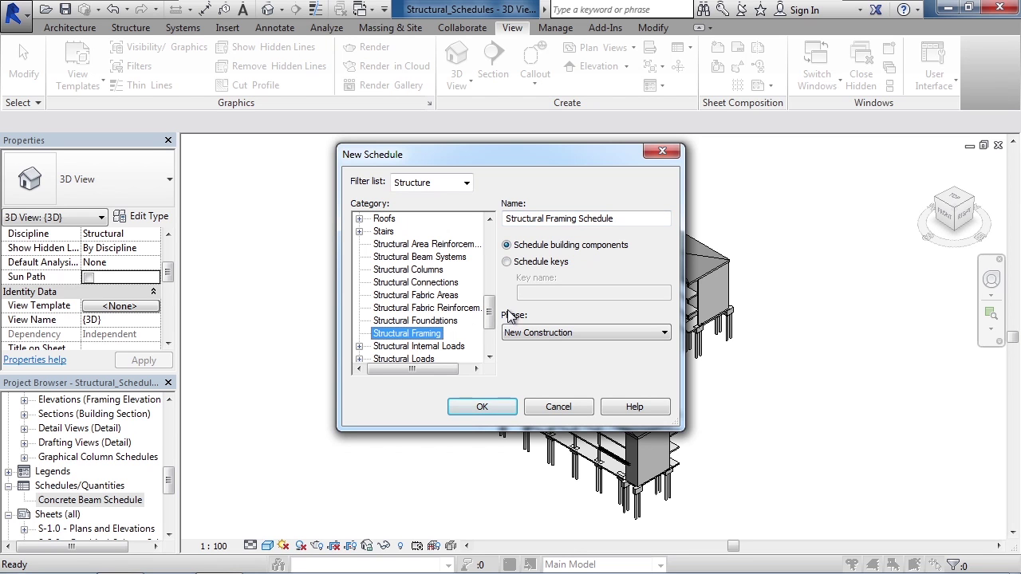
left_click(485, 403)
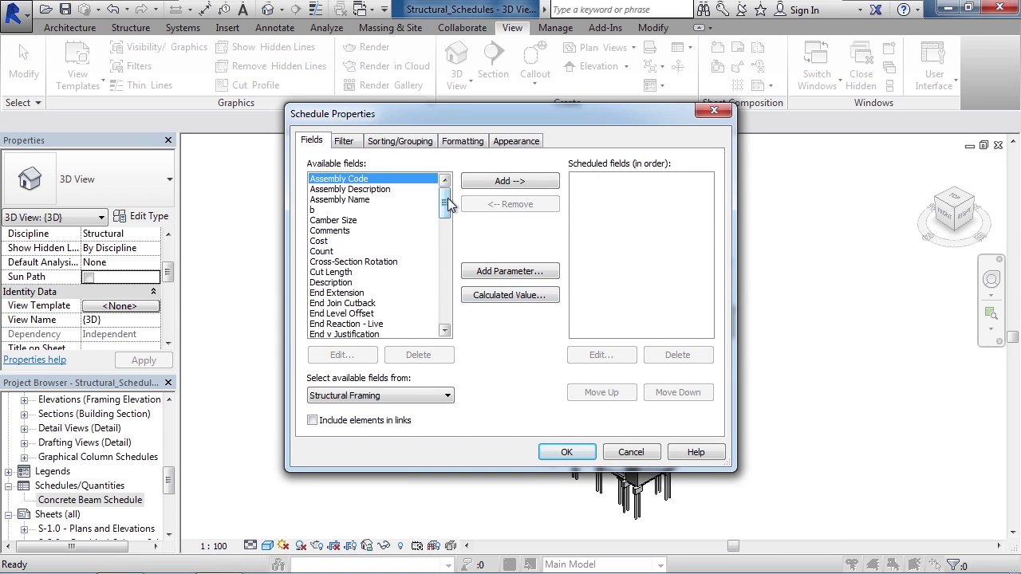
Add Type, Cut Length and Count, in that order, to the scheduled fields.
left_click_drag(447, 199, 451, 294)
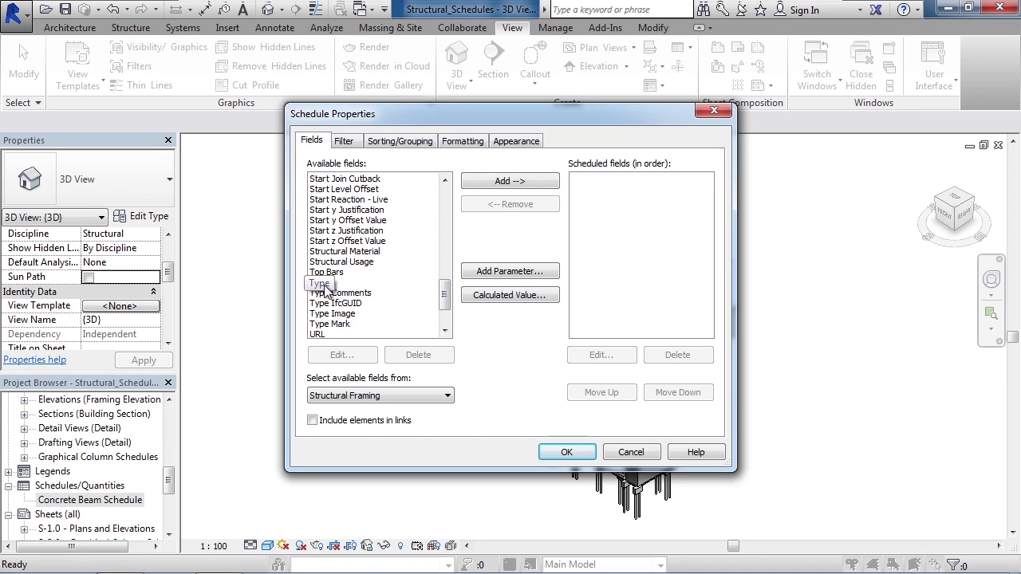
left_click(321, 284)
left_click(505, 182)
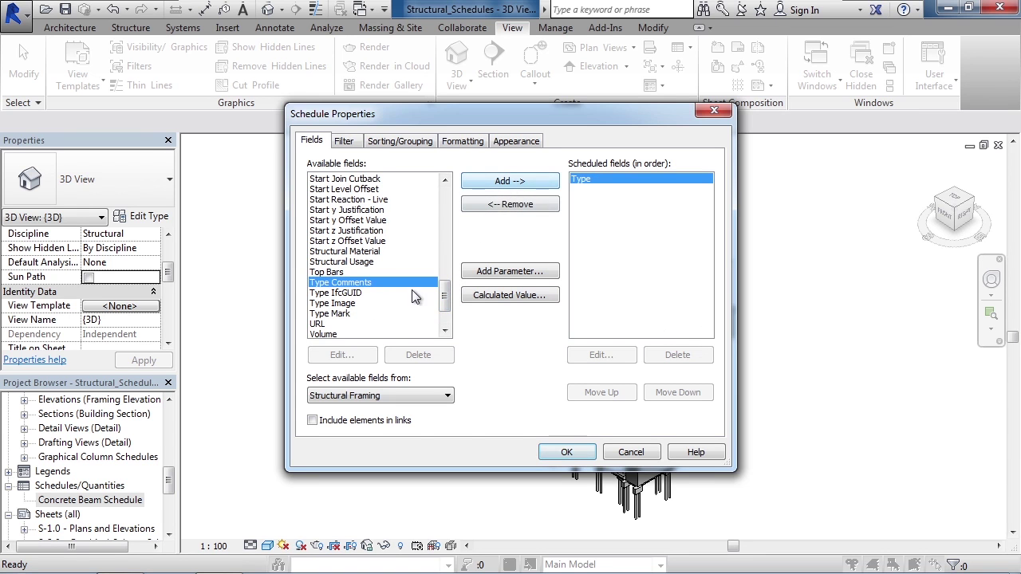
left_click_drag(450, 307, 450, 220)
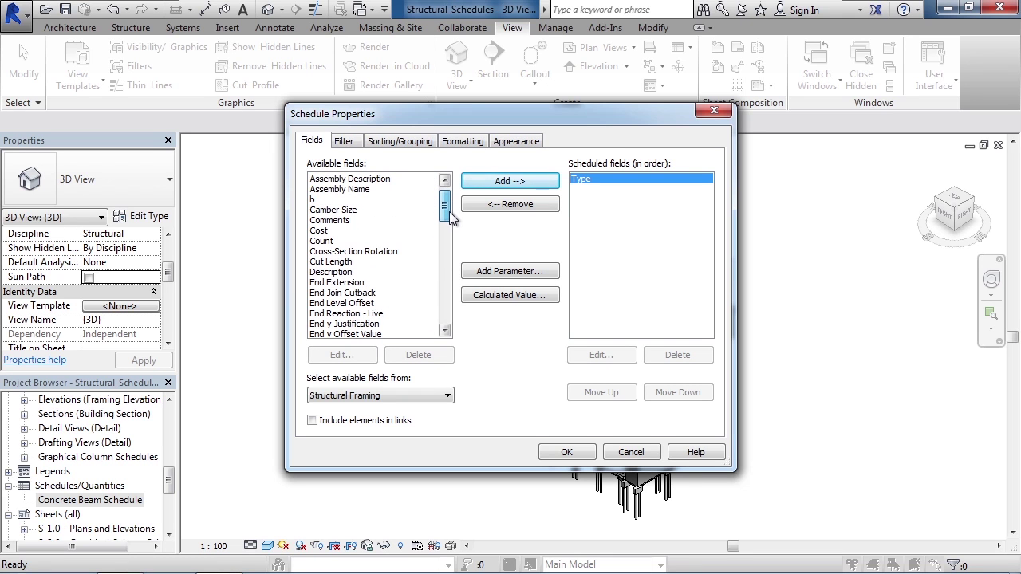
left_click(341, 263)
left_click(493, 183)
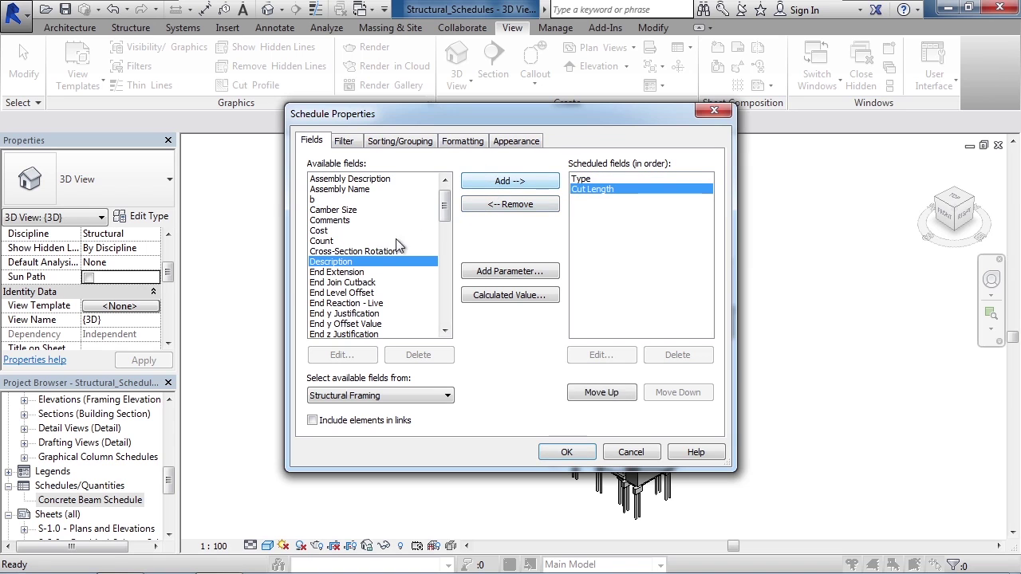
left_click(329, 241)
left_click(503, 182)
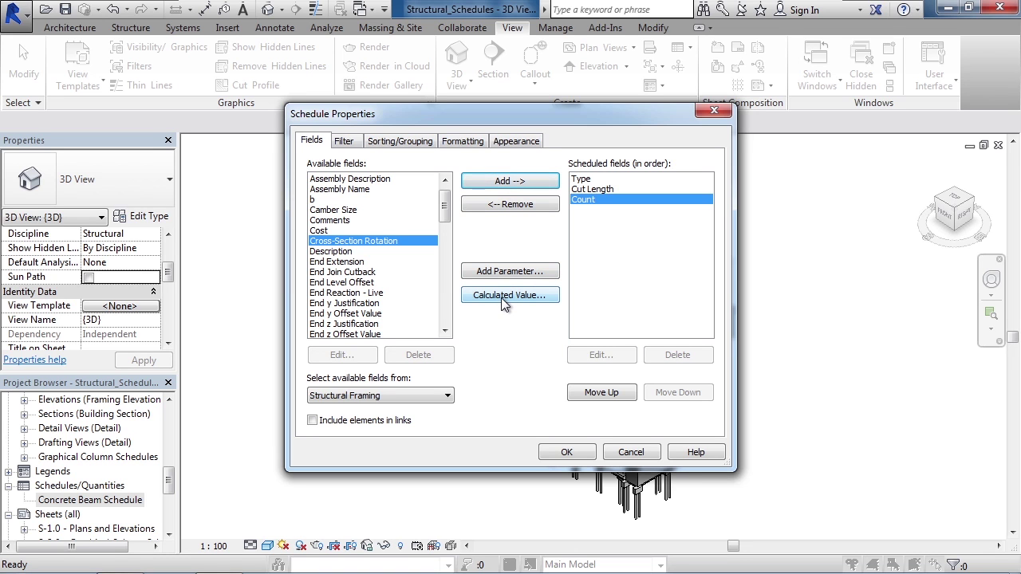
Sort by Type with header and blank line, then by Cut Length.
left_click(354, 147)
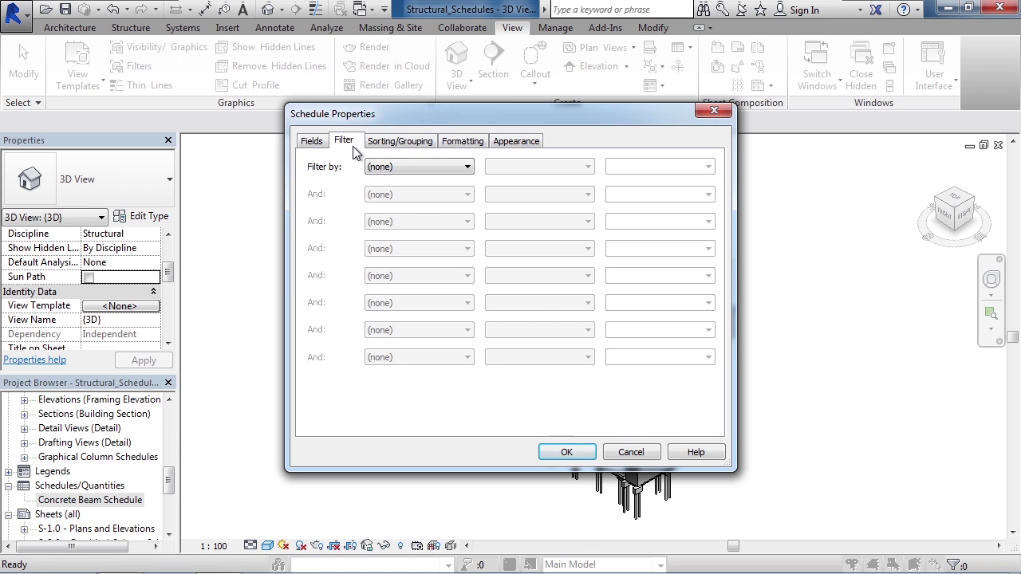
left_click(382, 146)
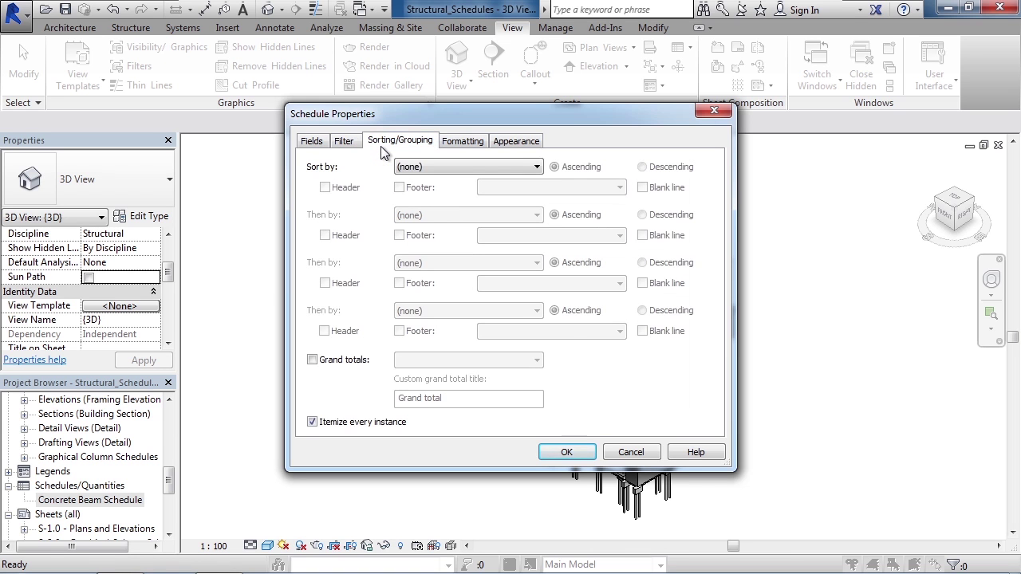
left_click(462, 168)
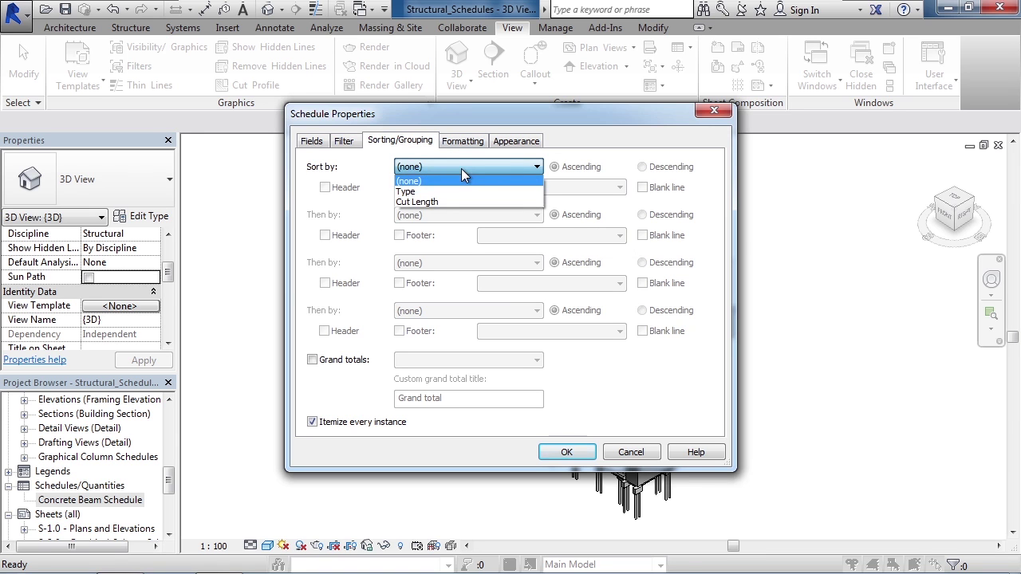
left_click(441, 194)
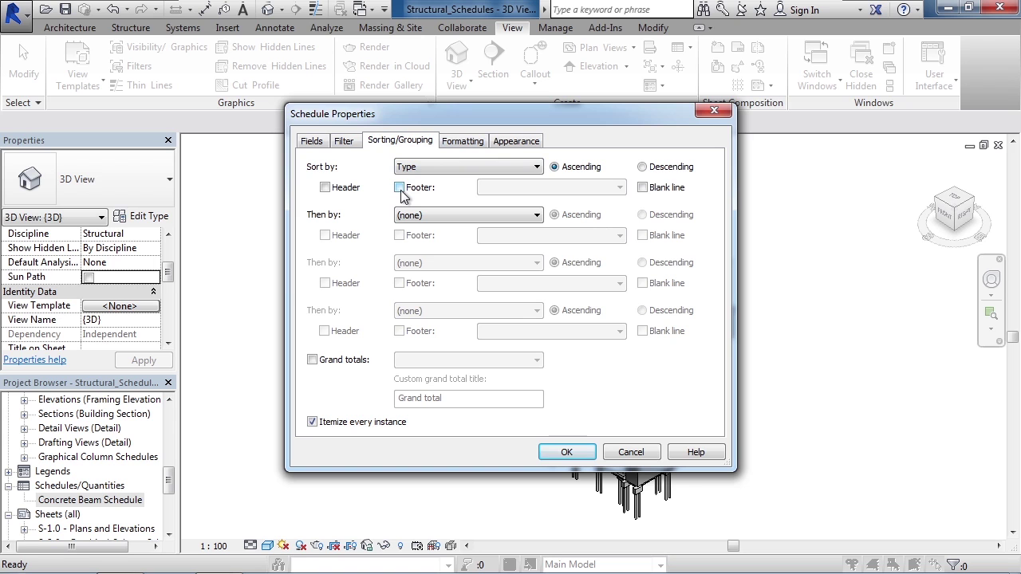
left_click(324, 188)
left_click(645, 191)
left_click(451, 216)
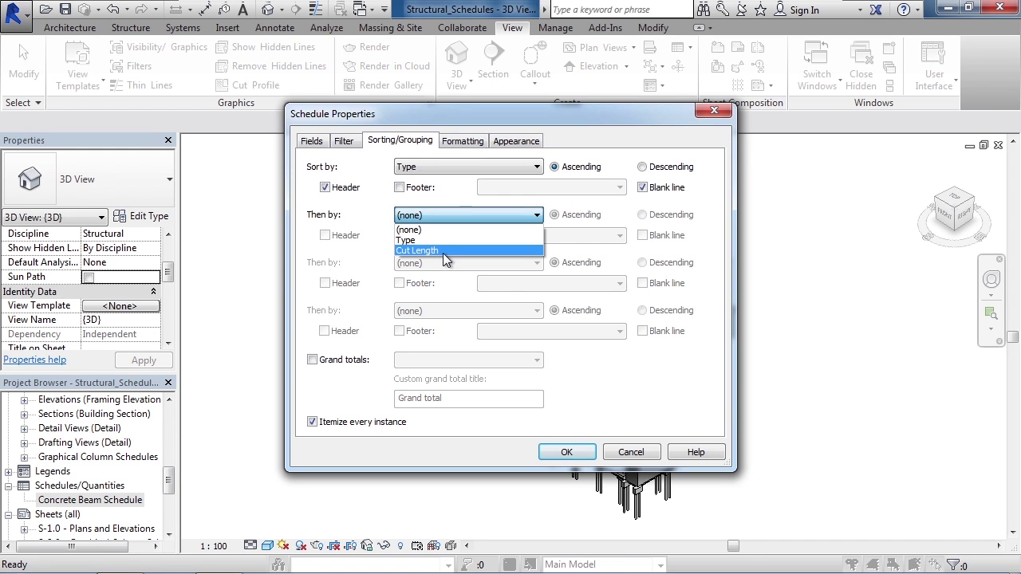
left_click(443, 253)
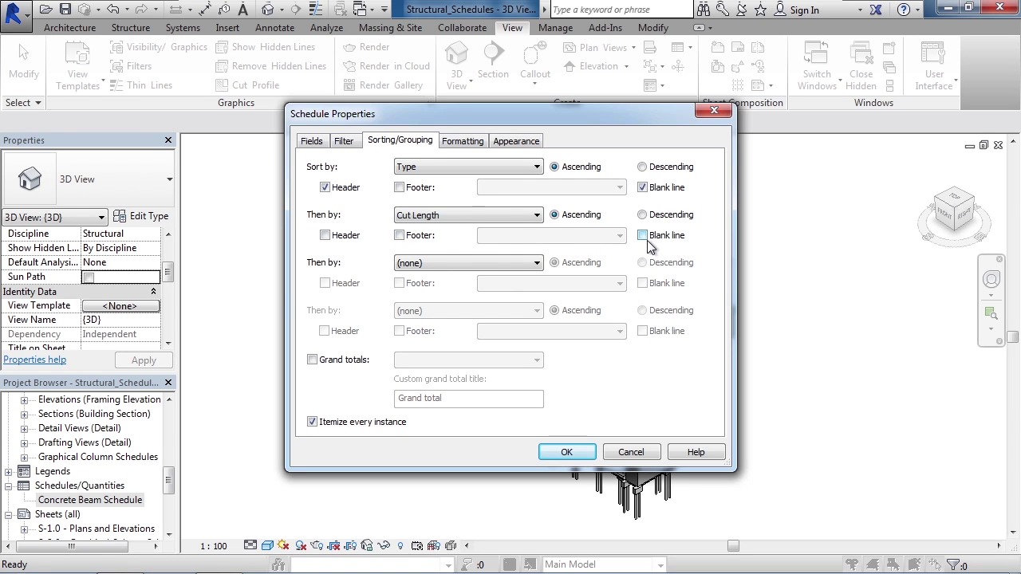
Review the Formatting and Appearance settings and finish creating the Structural Framing Schedule.
left_click(469, 145)
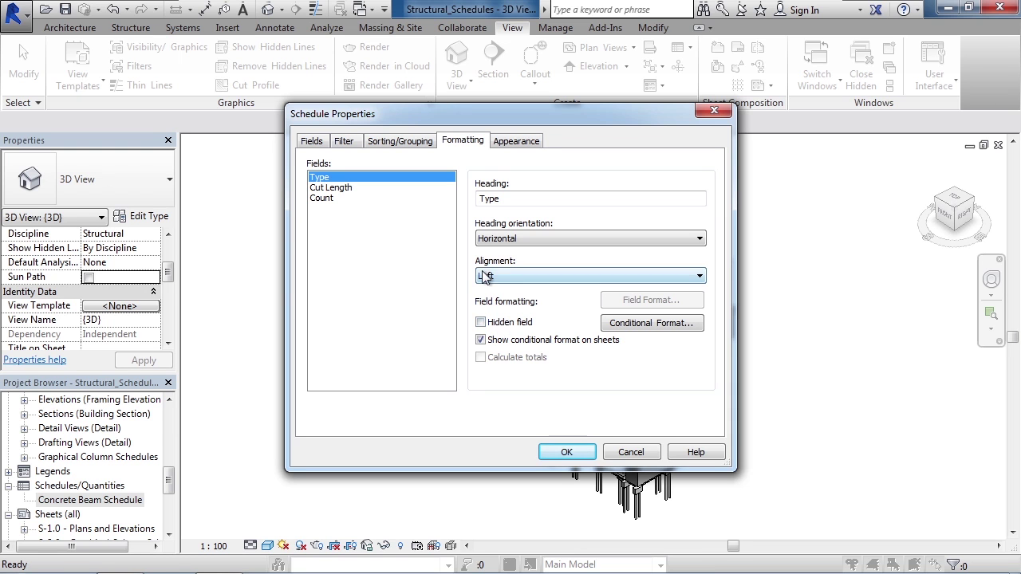
left_click(517, 141)
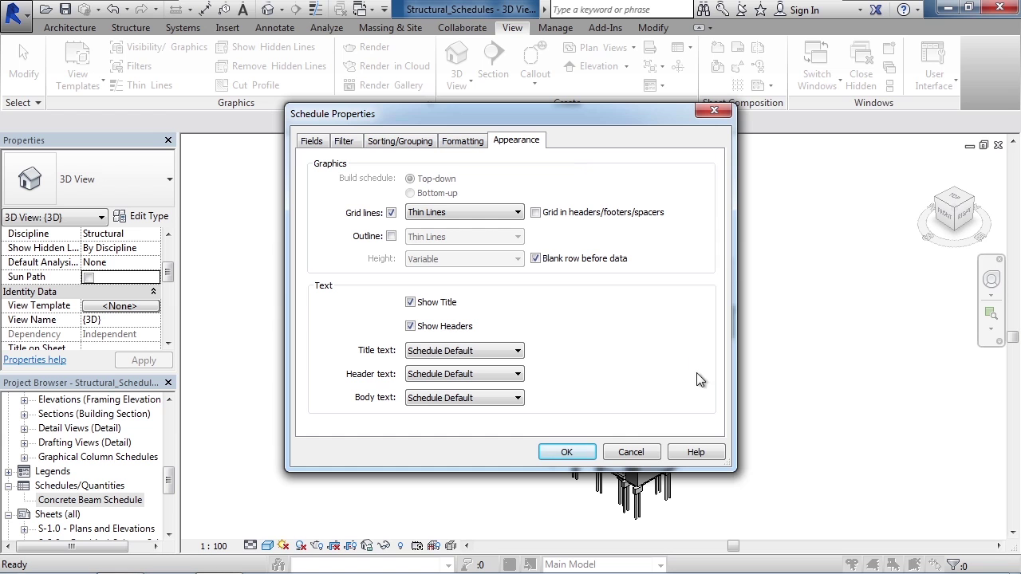
left_click(567, 453)
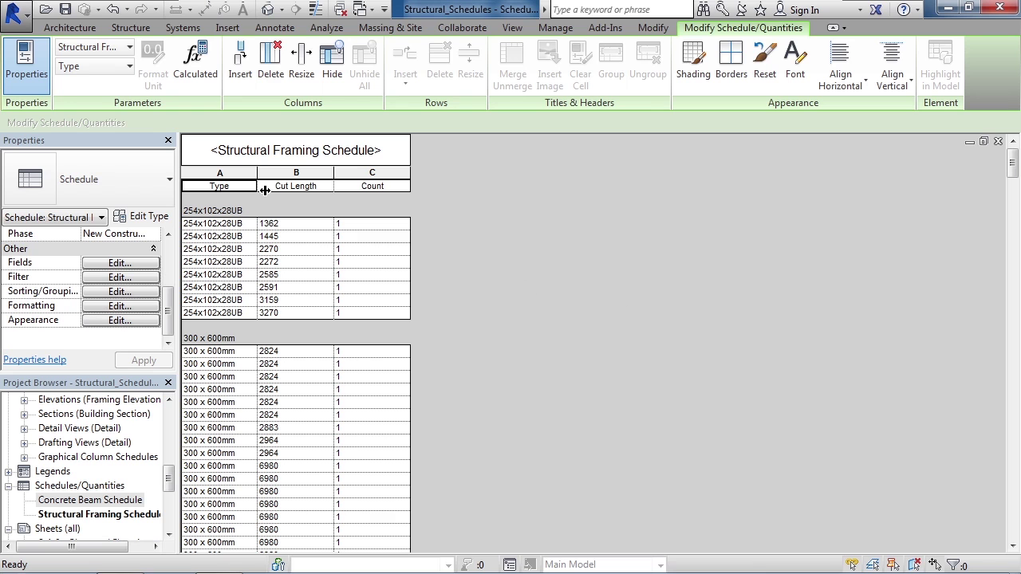
Widen the Type and Cut Length columns so full values like 254x102x28UB show.
left_click_drag(266, 181, 304, 182)
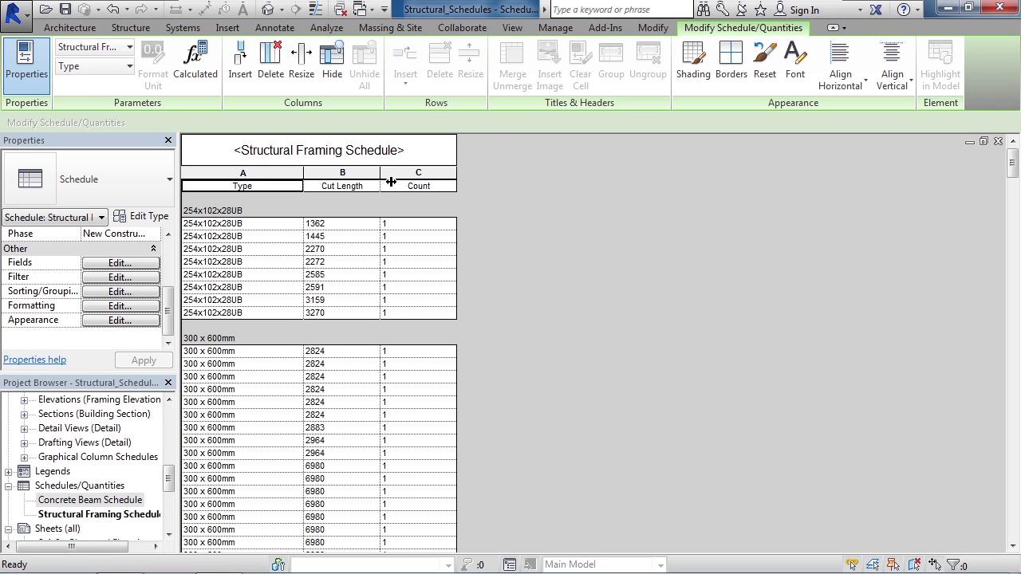
left_click_drag(390, 179, 430, 177)
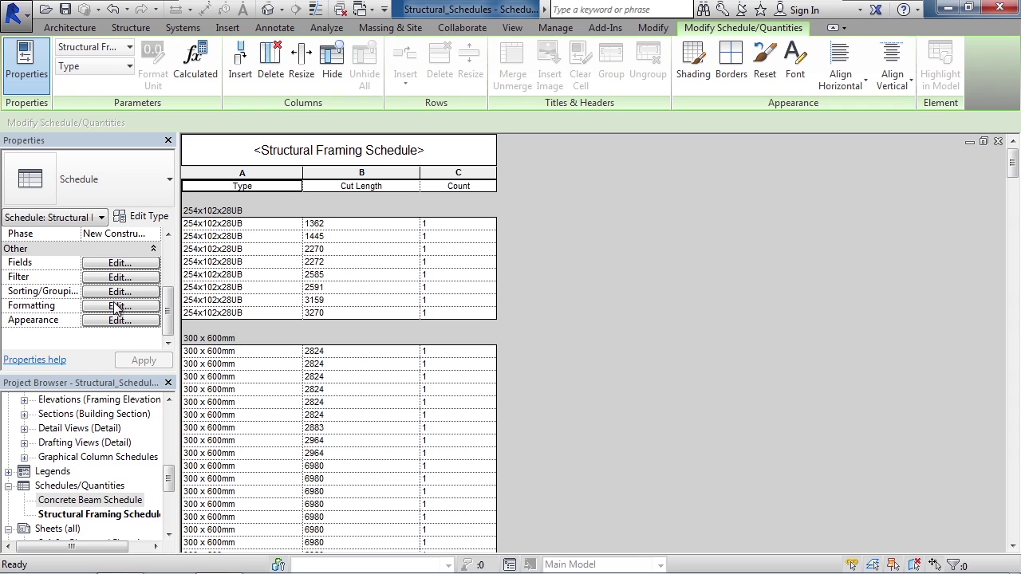
scroll(293, 326, "down", 10)
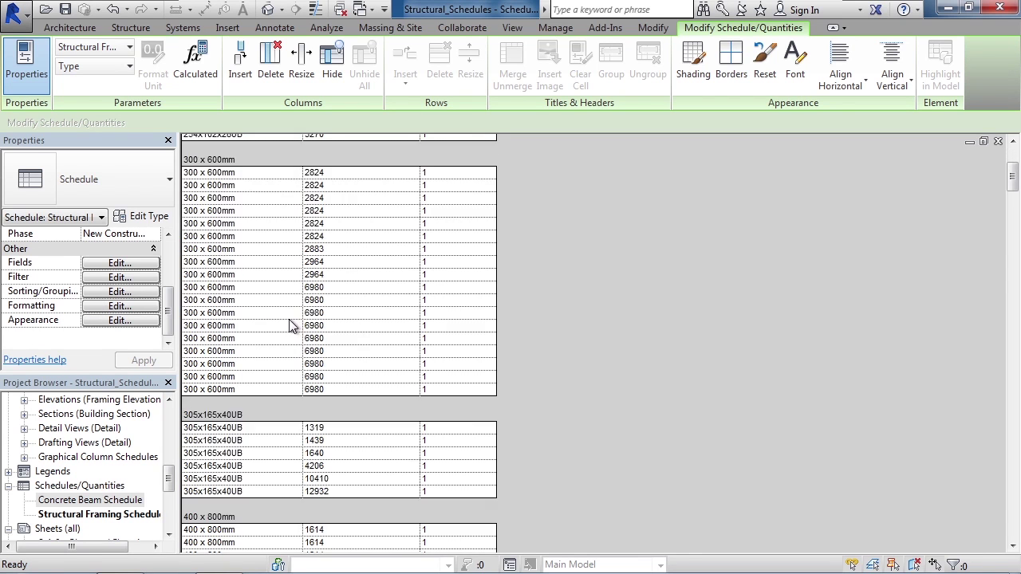
scroll(289, 325, "down", 5)
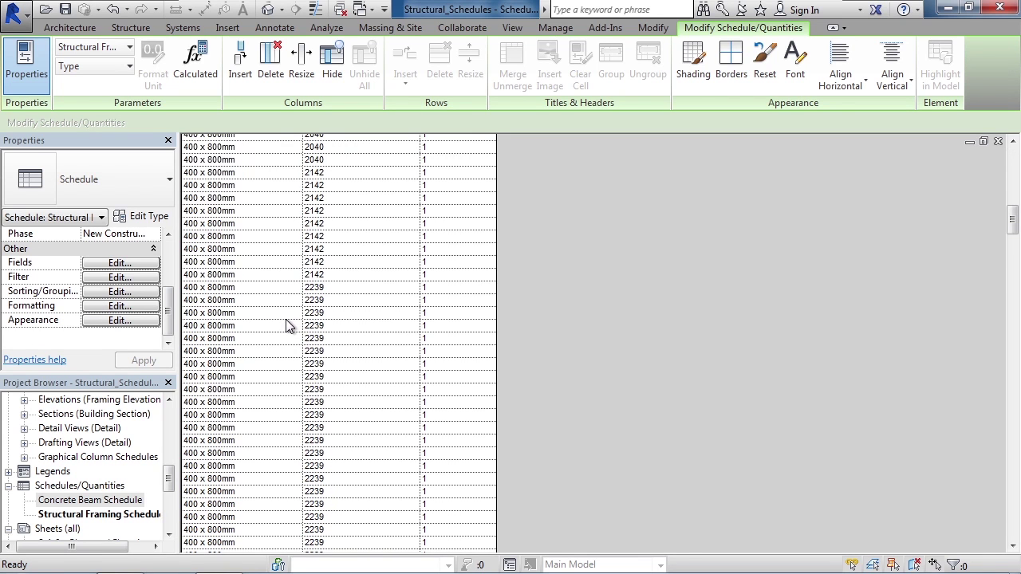
scroll(289, 323, "up", 7)
scroll(288, 321, "up", 8)
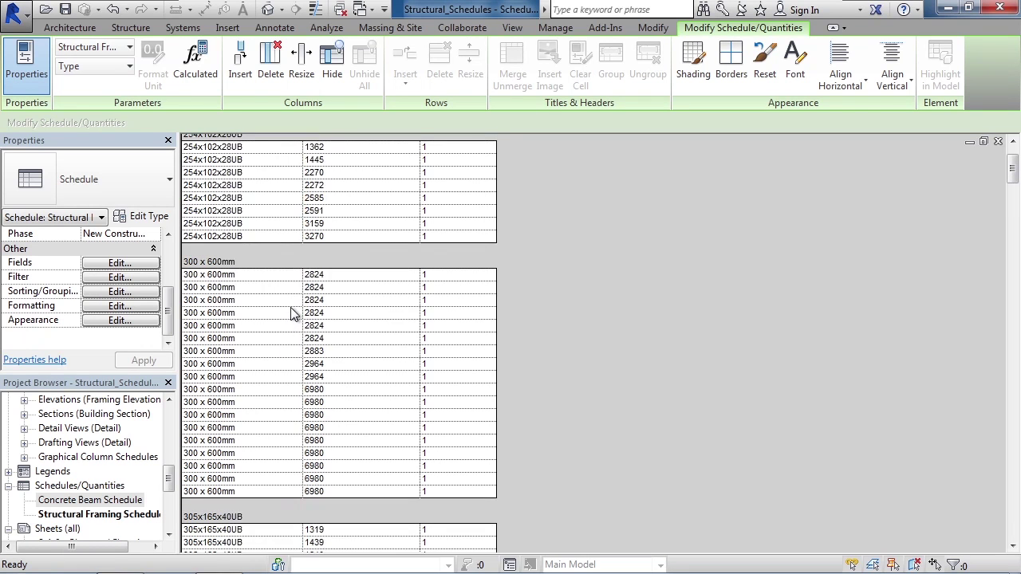